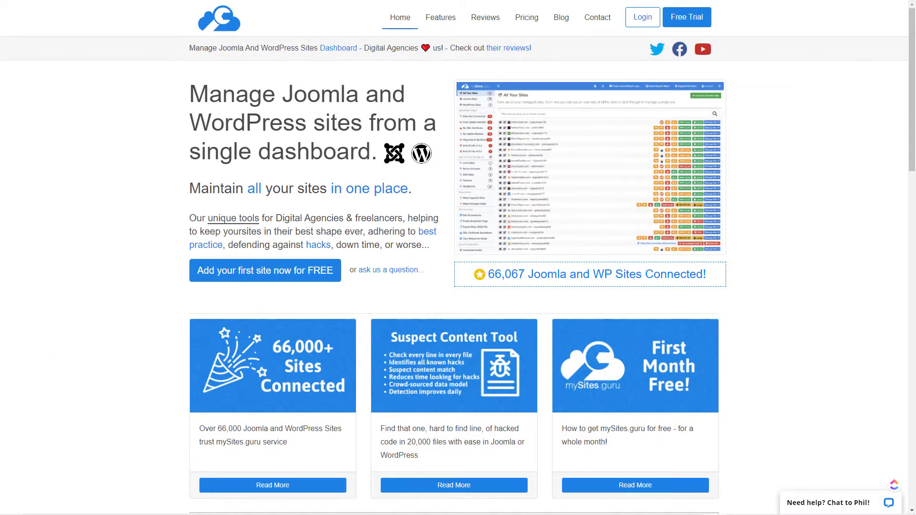
Log in to the mySites.guru dashboard for the Basic Joomla site
left_click(643, 19)
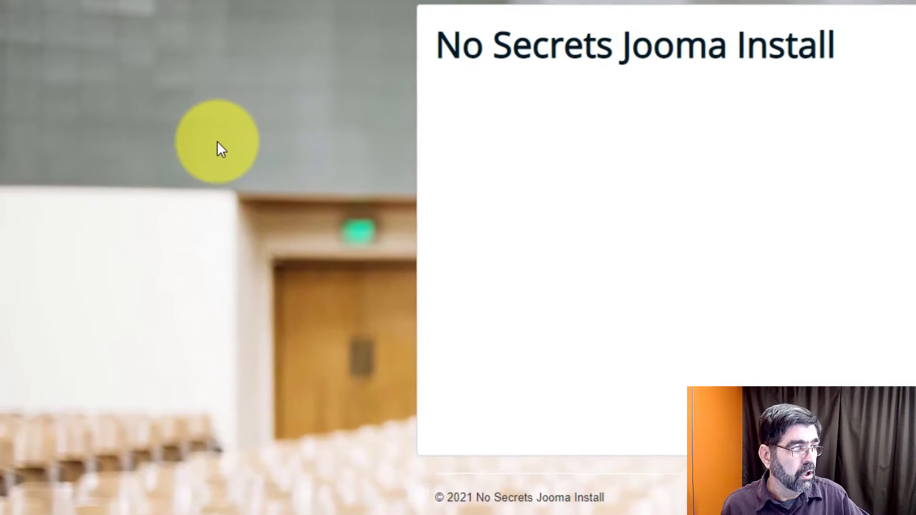
Open Chrome DevTools on the No Secrets Jooma Install page and select the body element
right_click(217, 142)
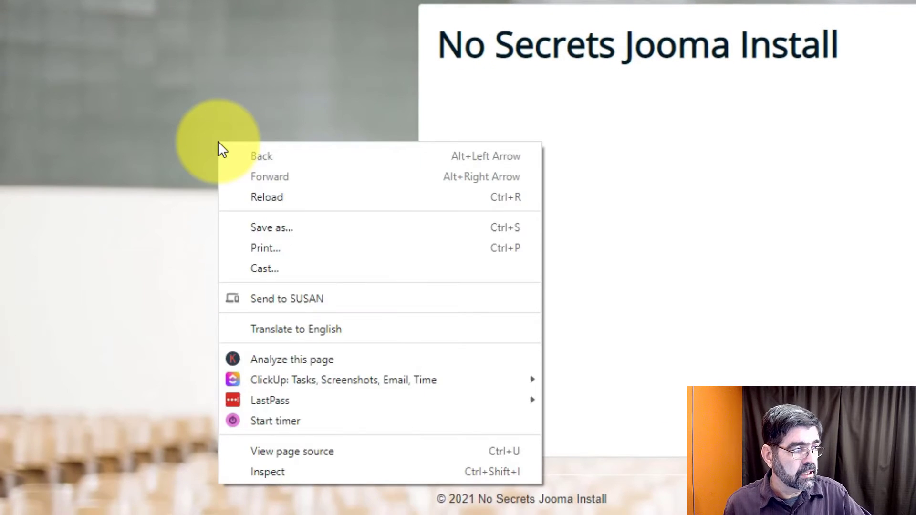
left_click(306, 471)
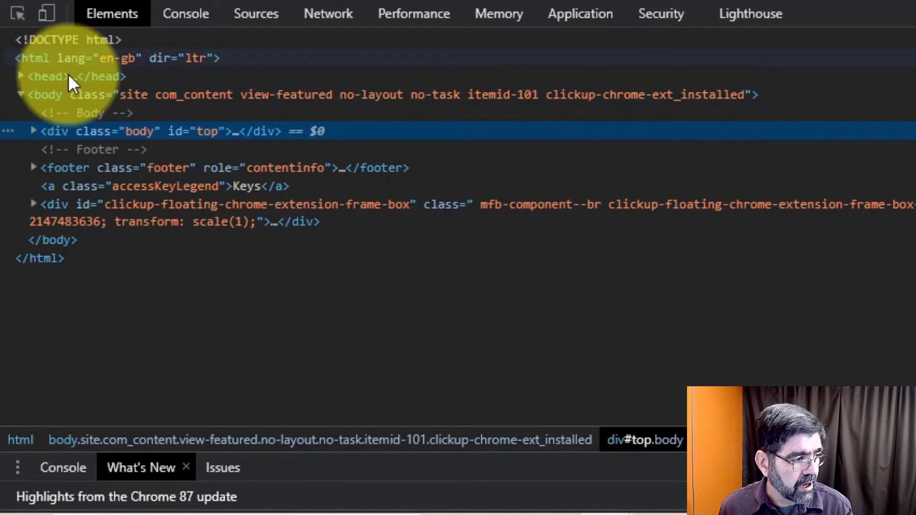
left_click(39, 91)
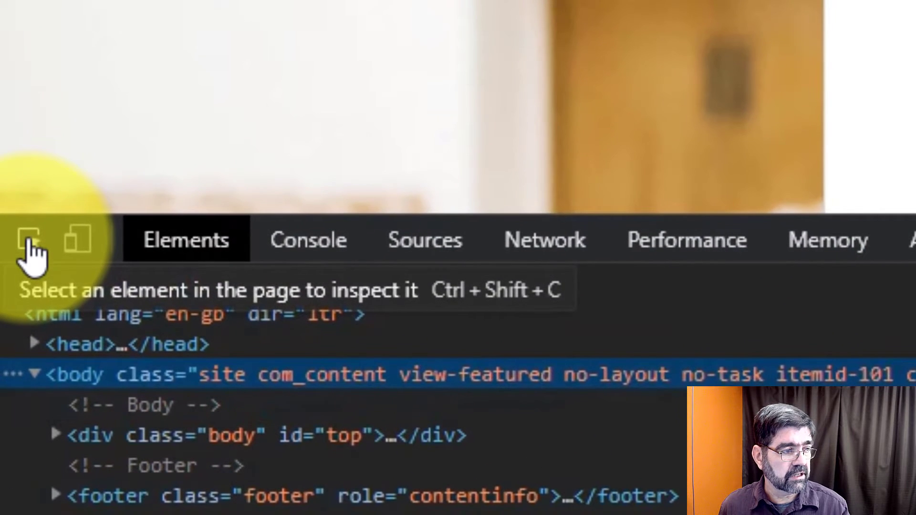
left_click(22, 87)
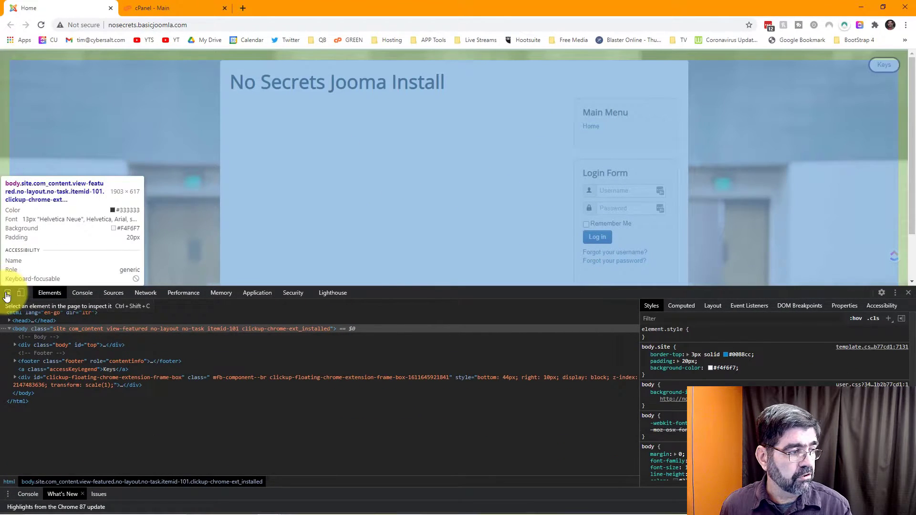
Inspect the body's user.css background-image URL, a 1920 × 1280 image in templates/protostar/images
left_click(7, 293)
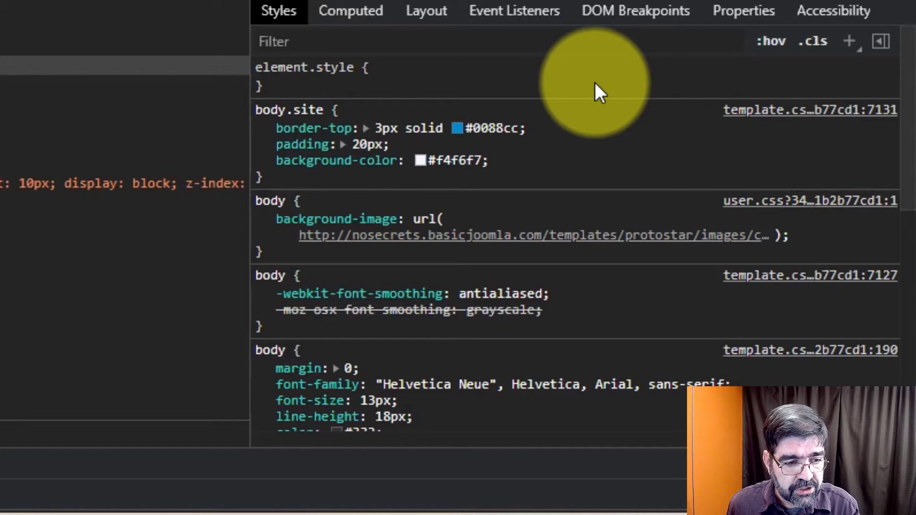
mouse_move(271, 222)
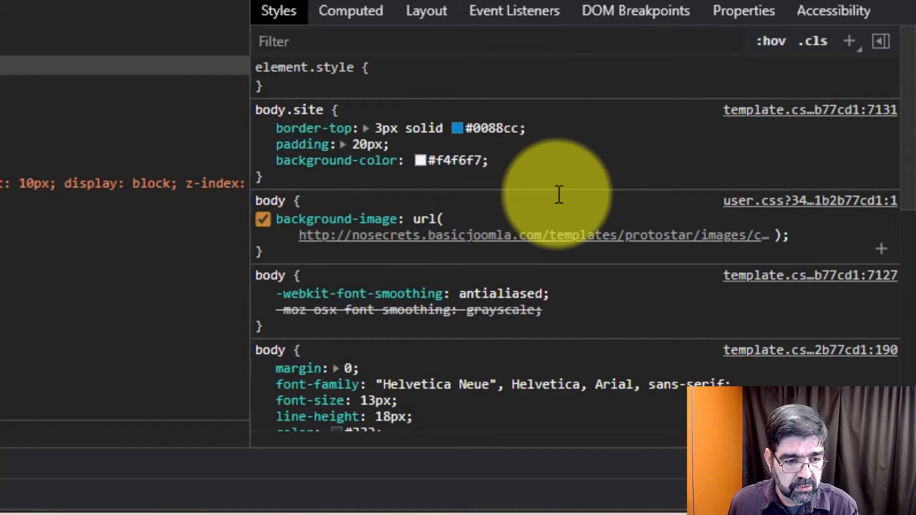
mouse_move(571, 238)
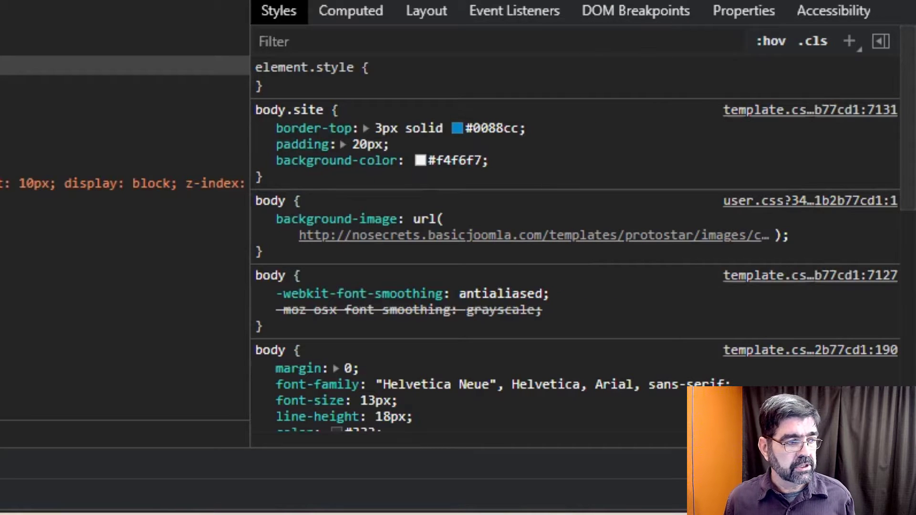
mouse_move(539, 239)
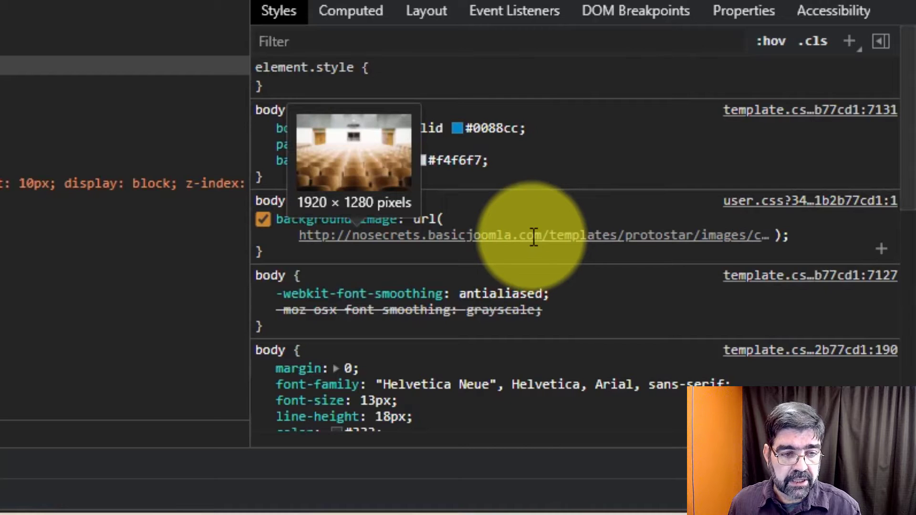
right_click(533, 237)
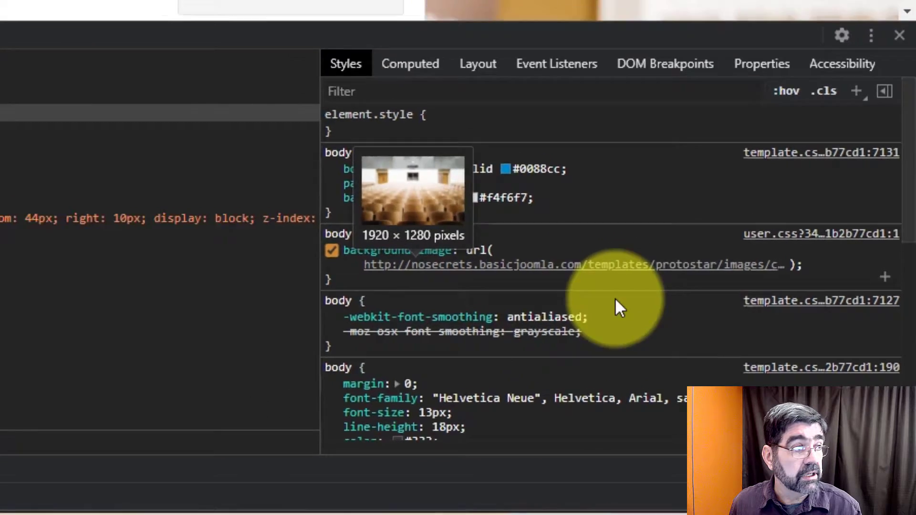
Open college-chairs.jpg in its own tab, note its path, and return to the site tab
left_click(615, 265)
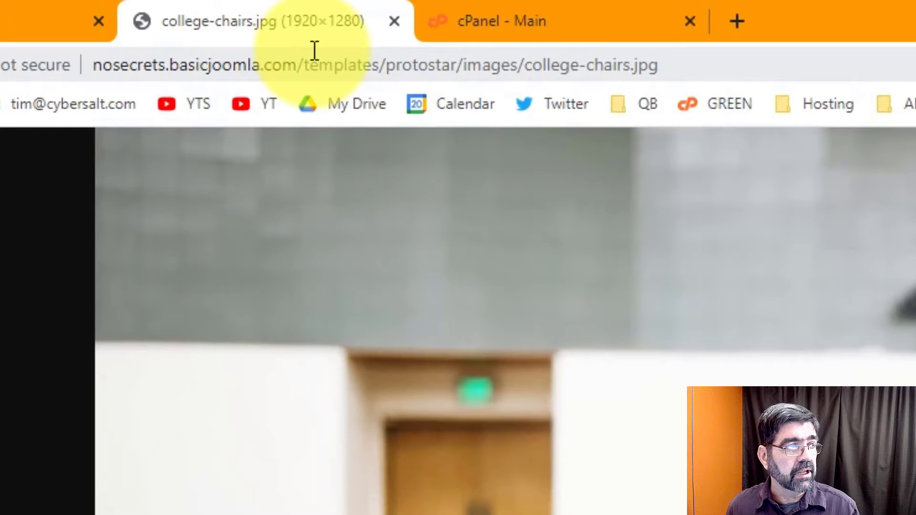
left_click_drag(305, 64, 711, 64)
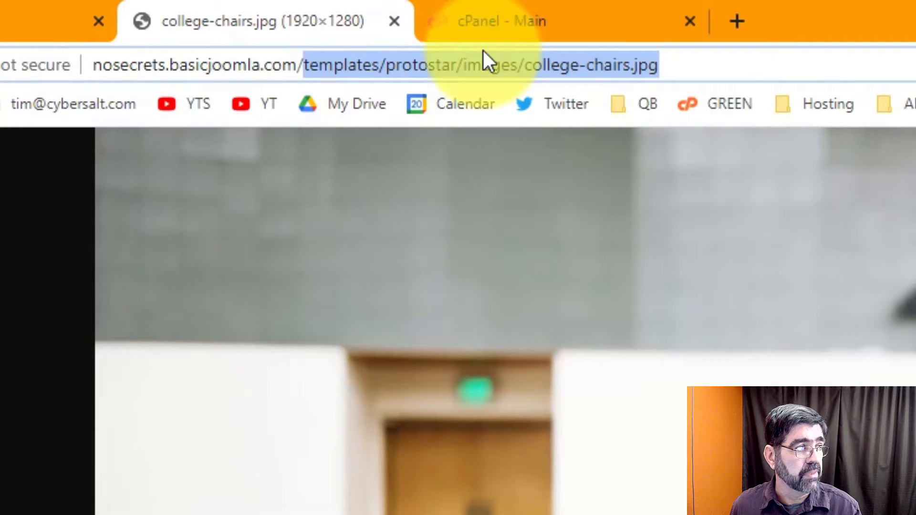
left_click(8, 21)
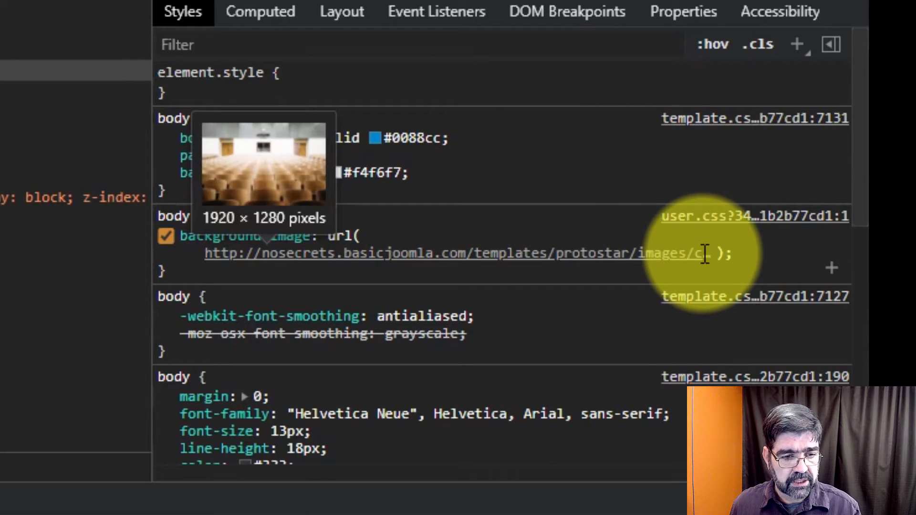
left_click(593, 255)
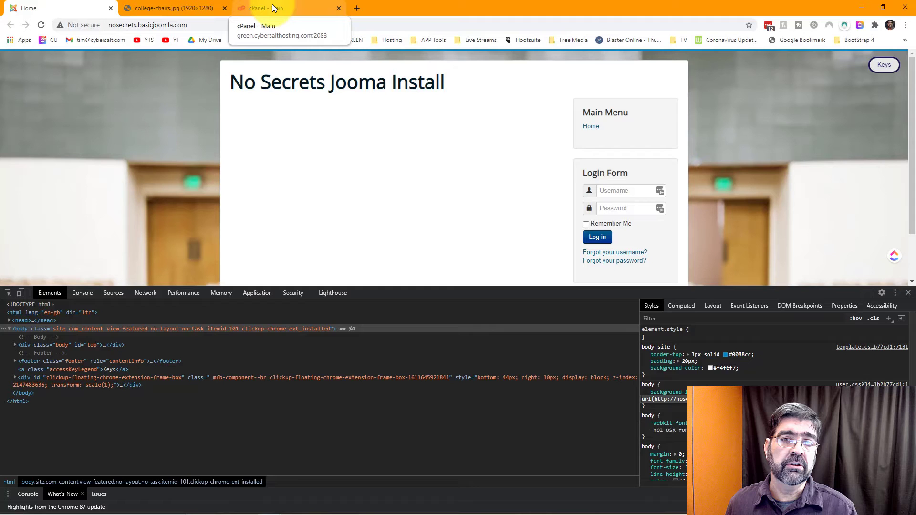
Open File Manager from the cPanel dashboard's Files section
left_click(273, 7)
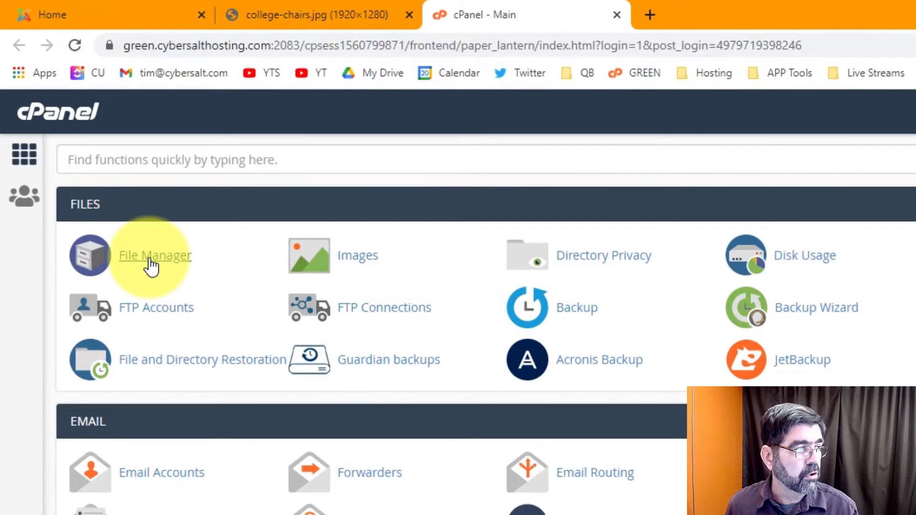
left_click(151, 265)
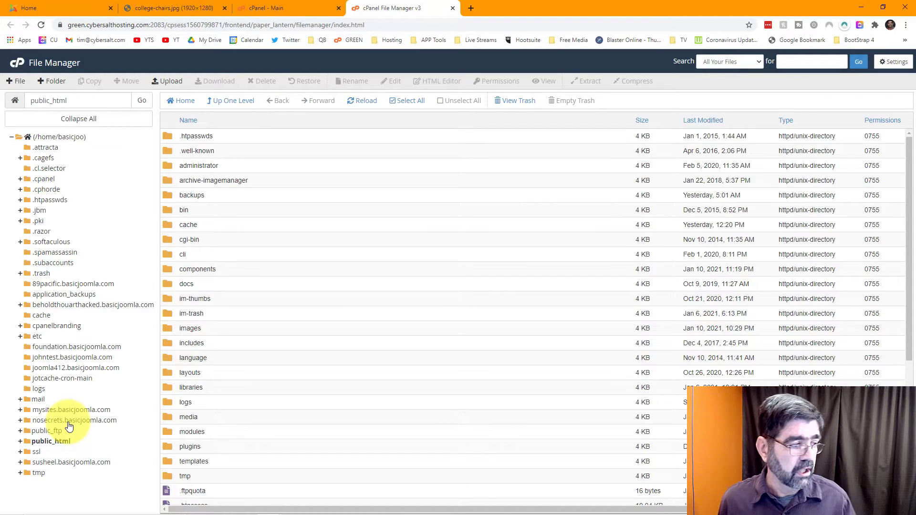
Navigate to the templates/protostar/images folder of the nosecrets.basicjoomla.com site
left_click(69, 422)
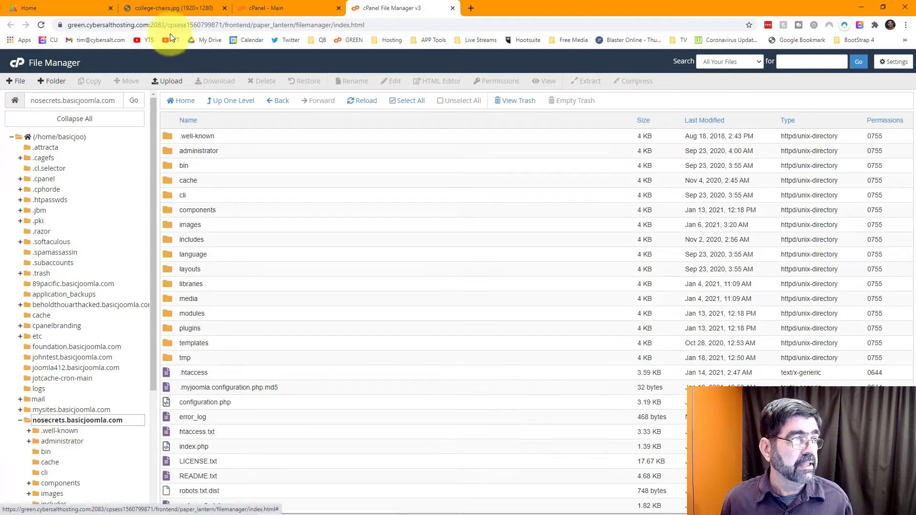
left_click(148, 8)
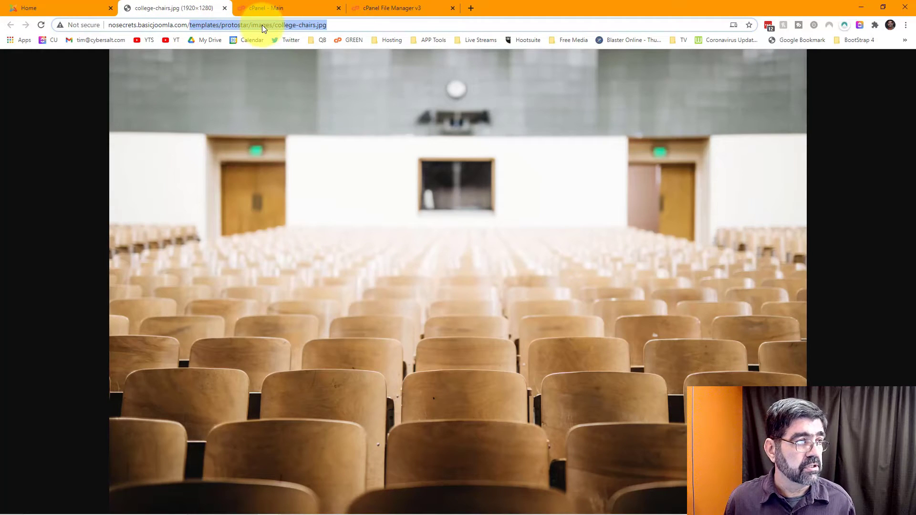
left_click(371, 7)
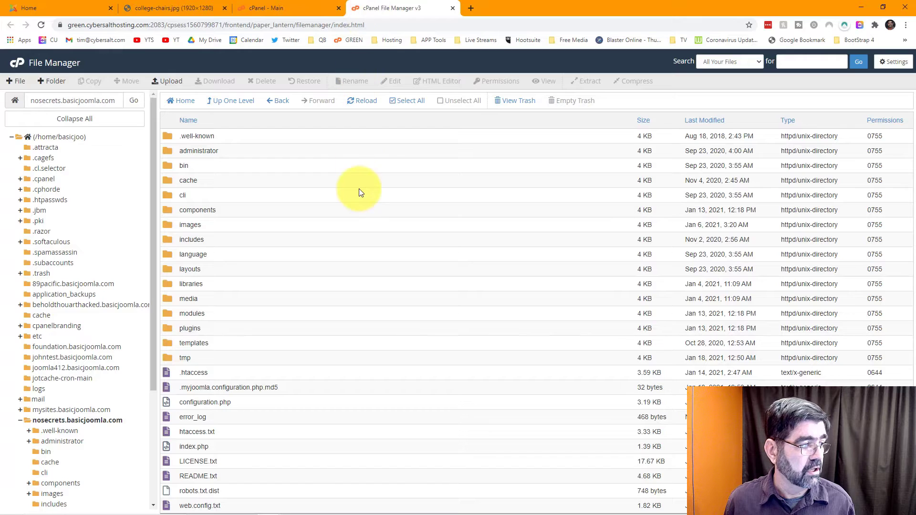
double_click(170, 341)
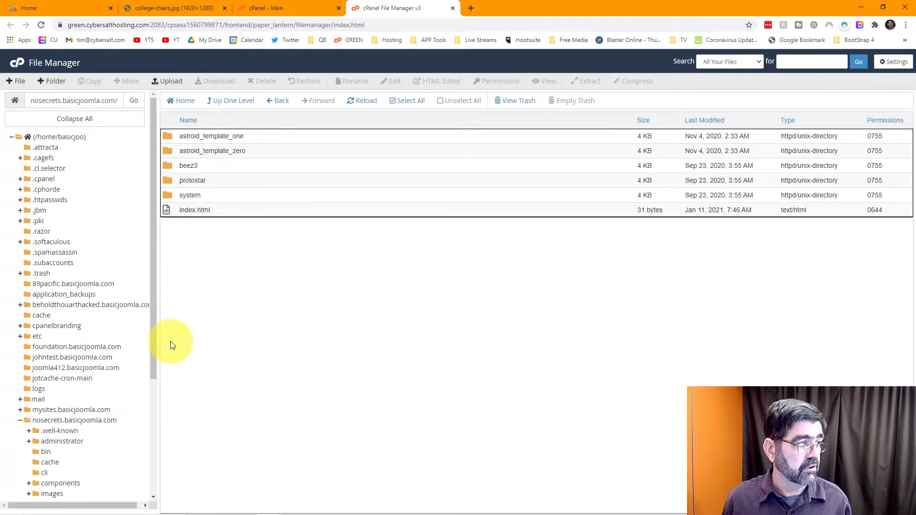
left_click(164, 182)
double_click(164, 182)
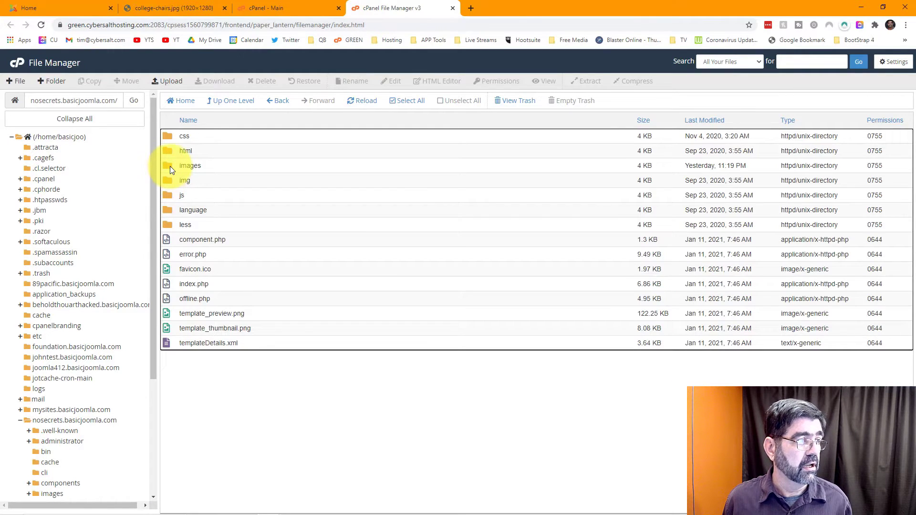
double_click(170, 166)
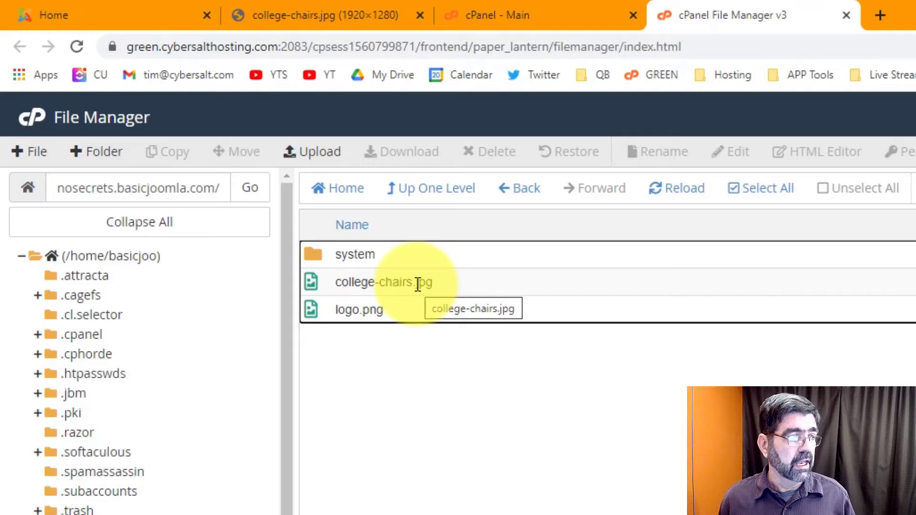
Rename college-chairs.jpg to renamed-college-chairs.jpg
left_click(337, 280)
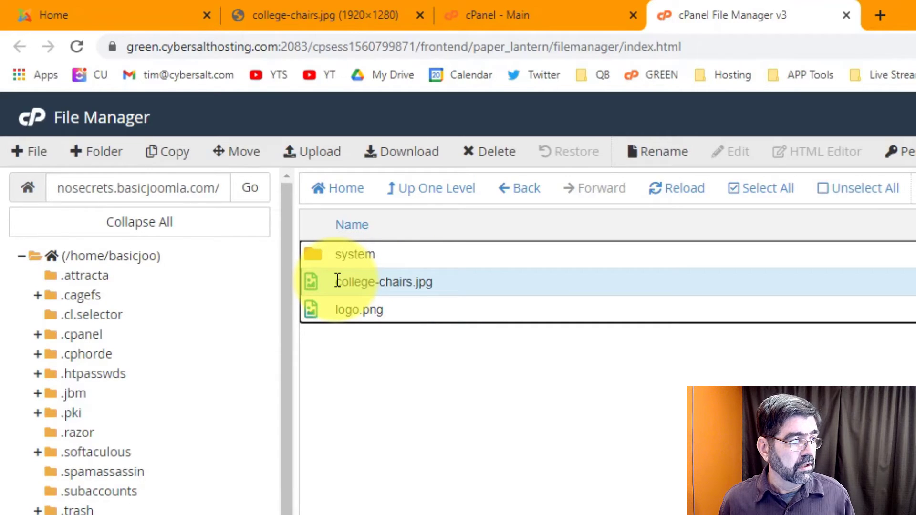
left_click(338, 280)
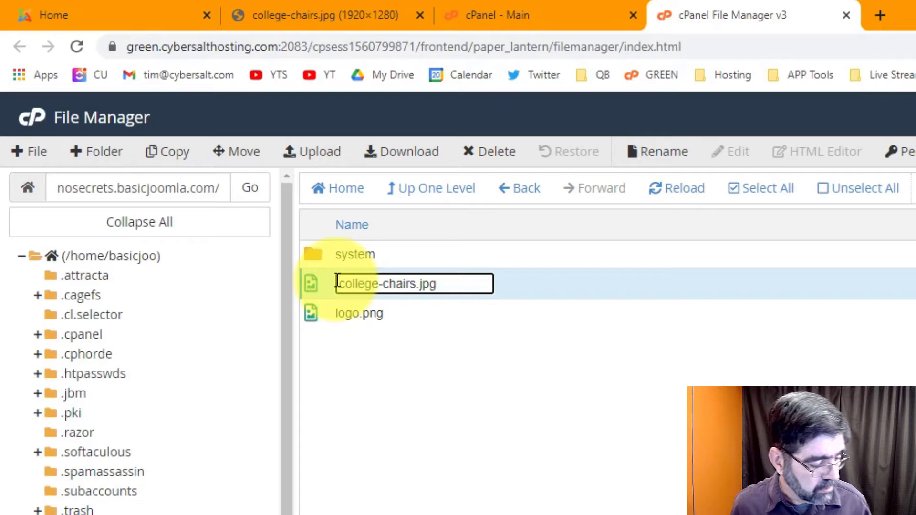
type("ren")
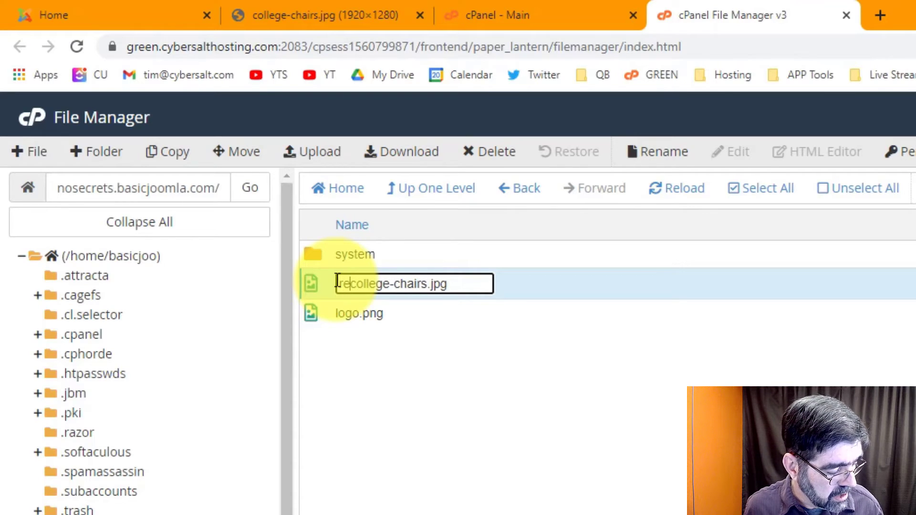
type("amed-")
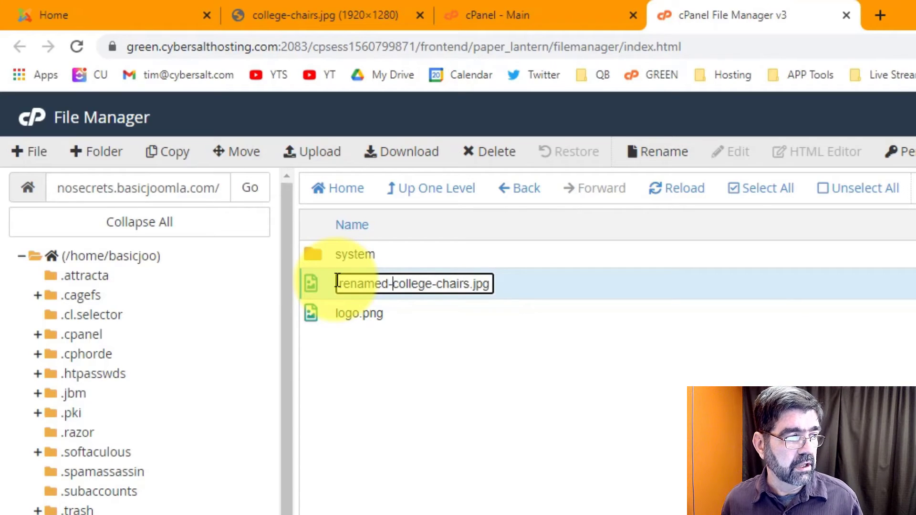
key("Return")
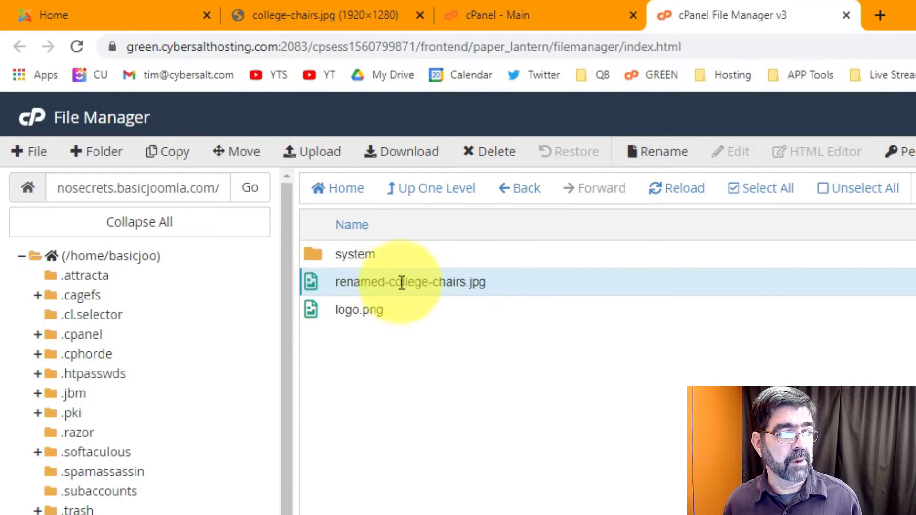
Reload the Joomla home page to confirm the chairs background is gone, closing DevTools
left_click(135, 17)
left_click(76, 46)
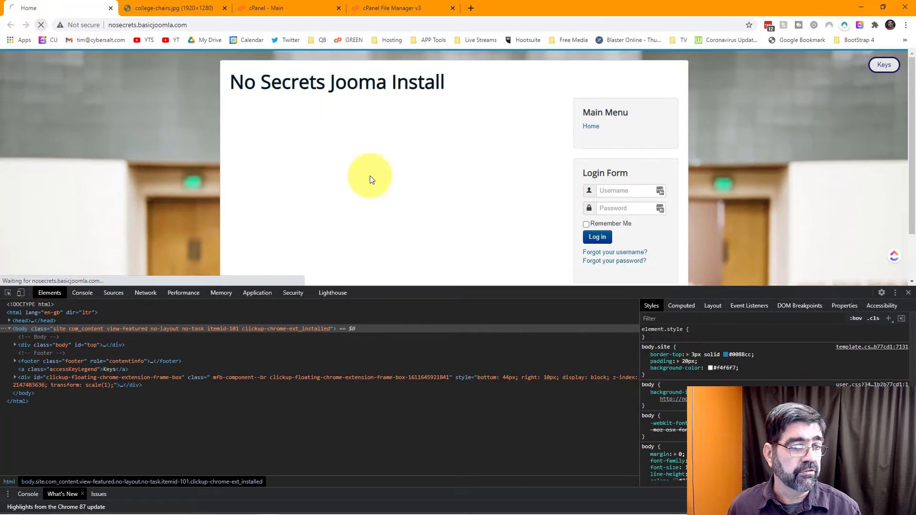
left_click(908, 292)
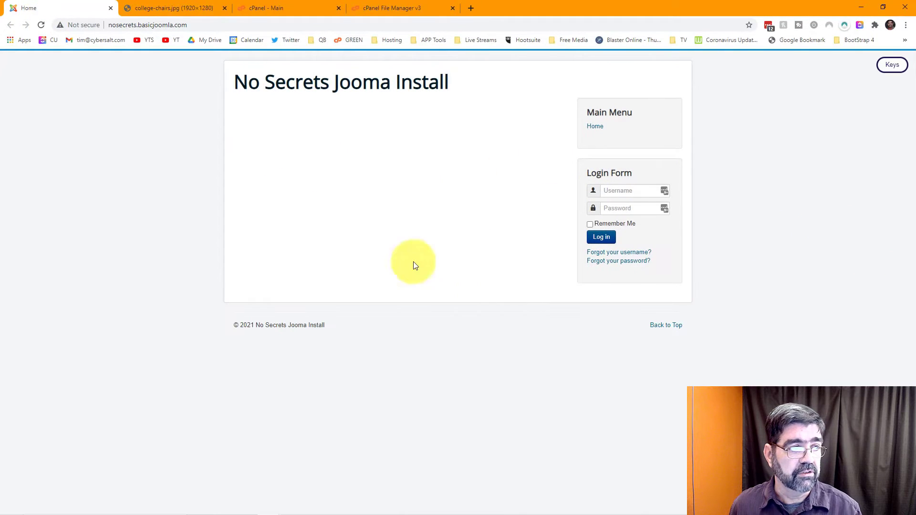
left_click(263, 8)
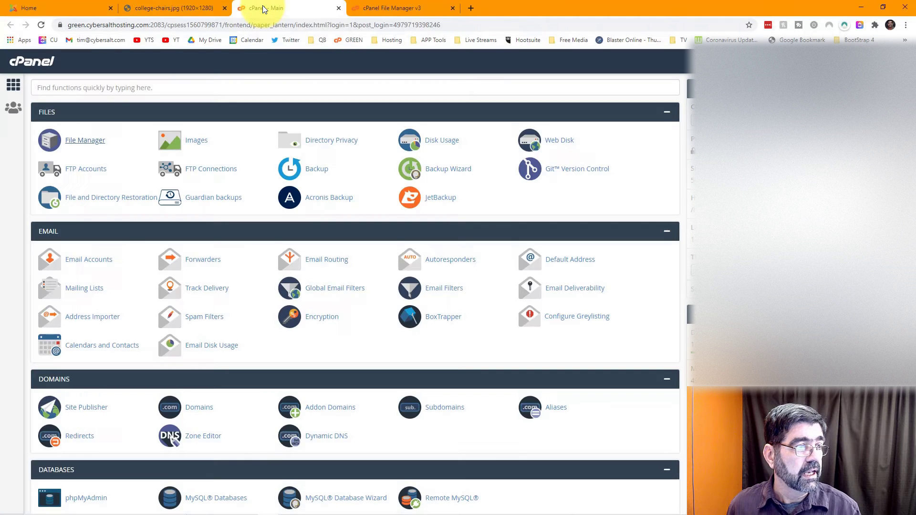
left_click(394, 7)
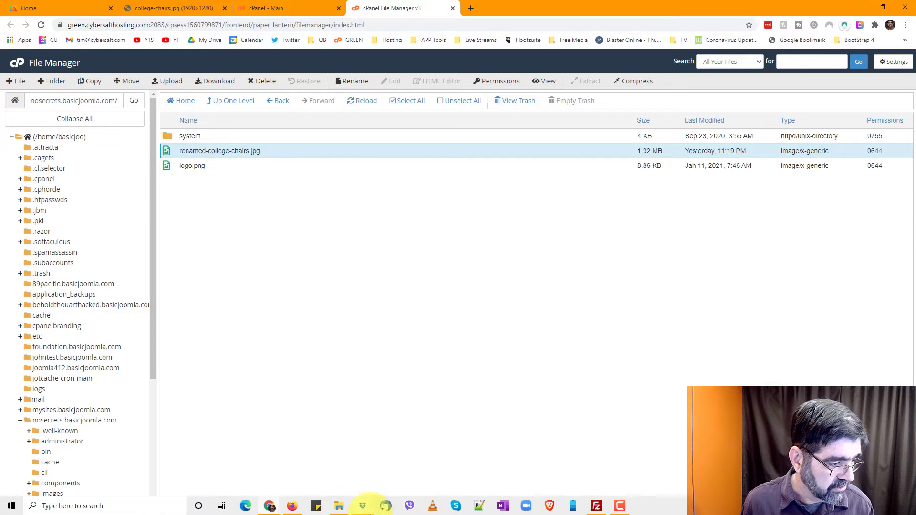
Preview blue-door.jpg from the swap images folder and move that Explorer window aside
left_click(338, 506)
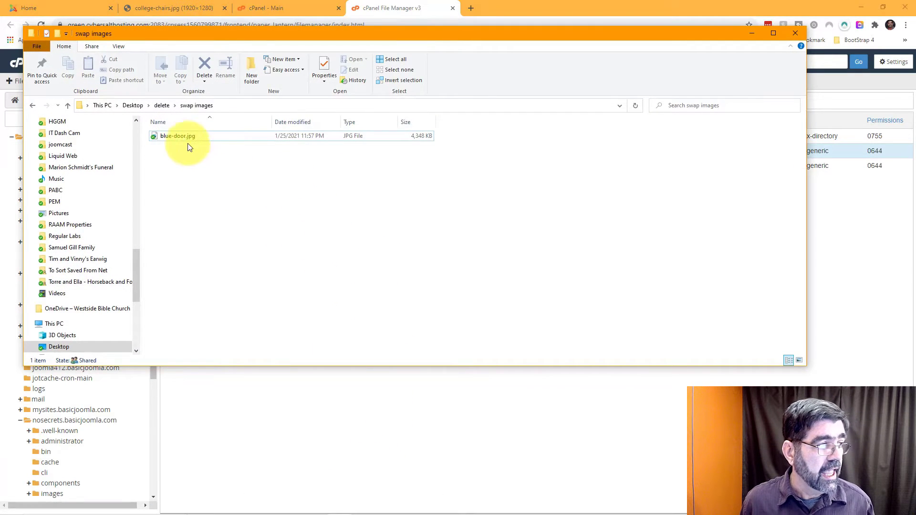
left_click(165, 136)
double_click(164, 136)
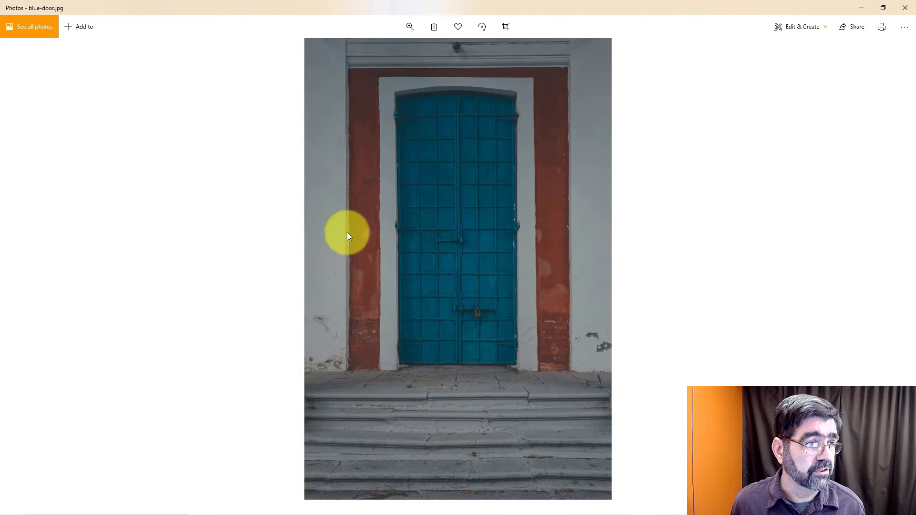
left_click(898, 8)
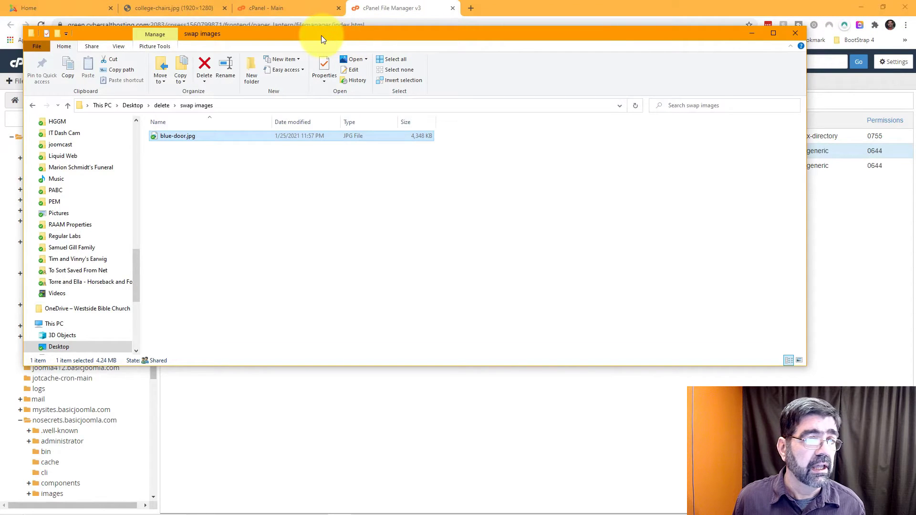
left_click_drag(321, 36, 915, 172)
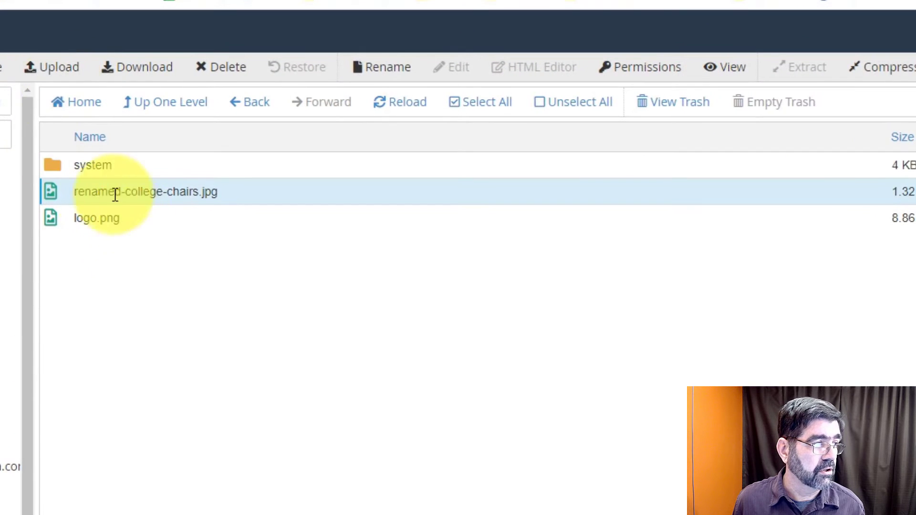
Upload blue-door.jpg (4.25 MB) into the protostar template's images folder
left_click(61, 76)
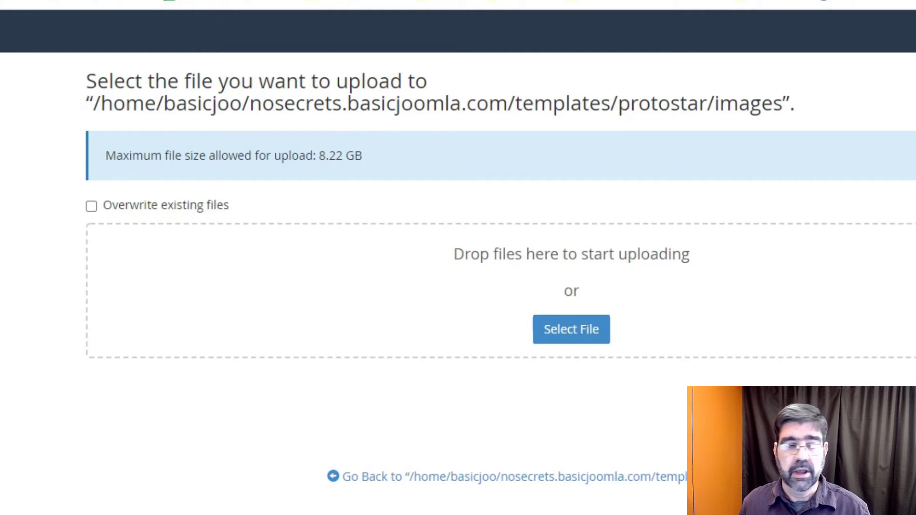
left_click_drag(913, 248, 536, 306)
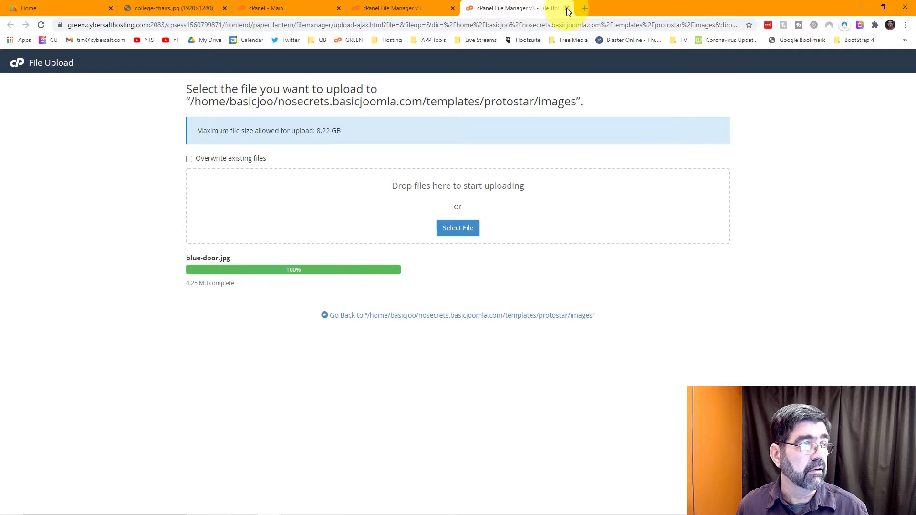
left_click(567, 8)
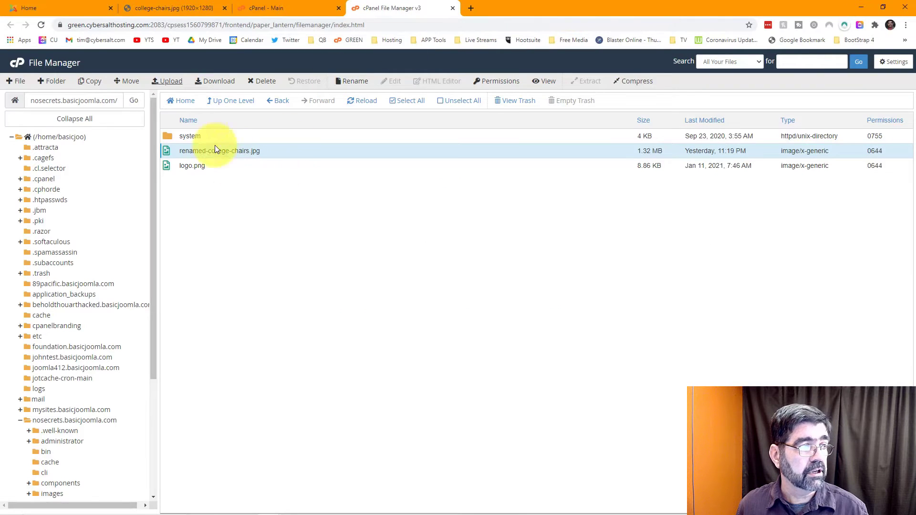
Refresh the listing and rename the uploaded blue-door.jpg to college-chairs.jpg
left_click(359, 107)
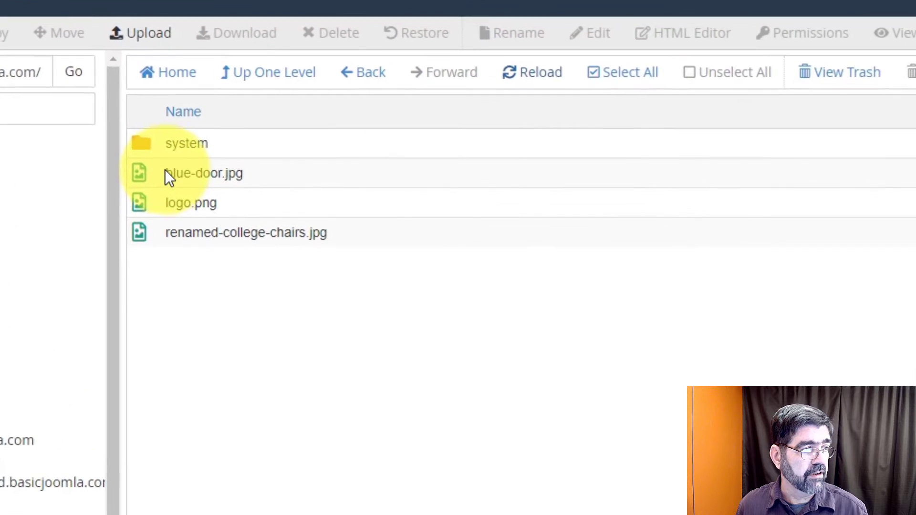
double_click(218, 174)
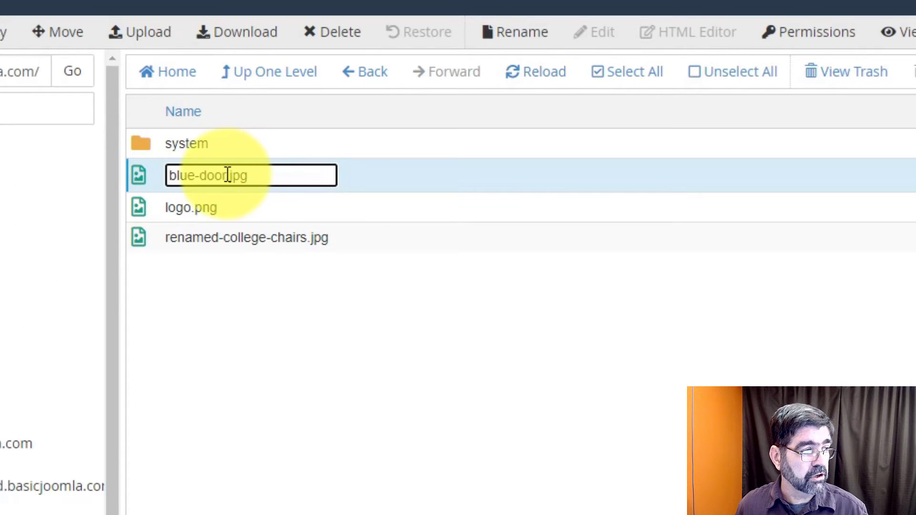
left_click_drag(227, 175, 173, 147)
left_click(144, 175)
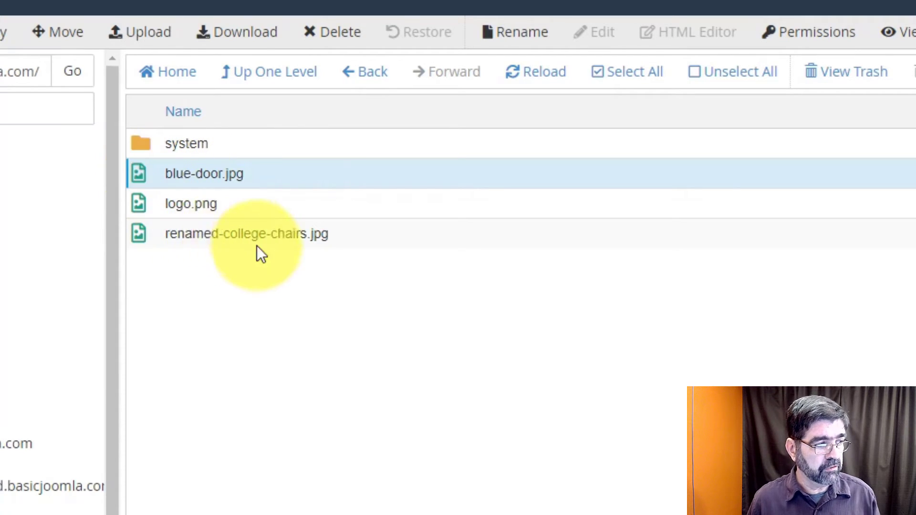
double_click(215, 173)
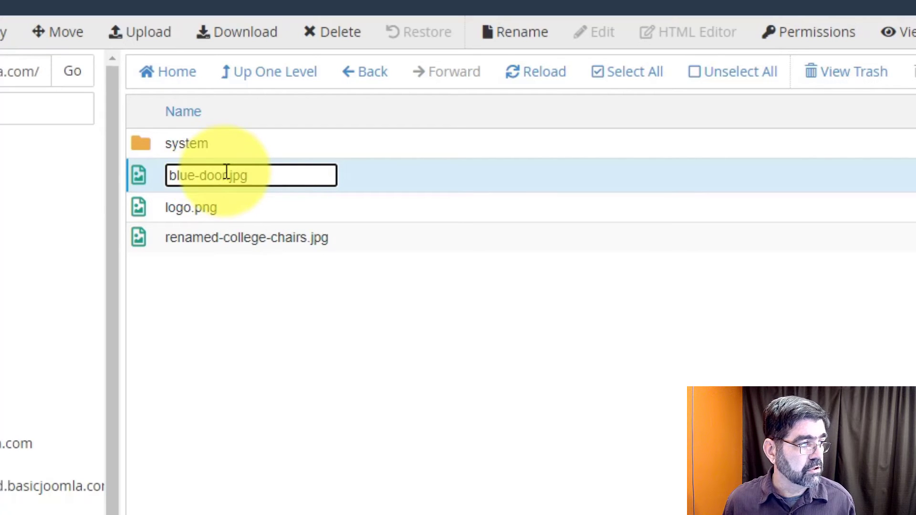
left_click_drag(226, 175, 167, 175)
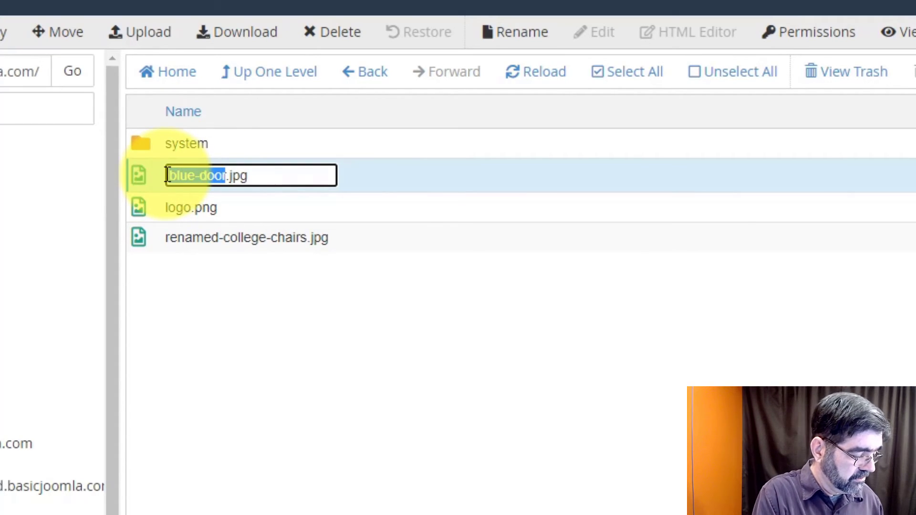
type("college-chairs")
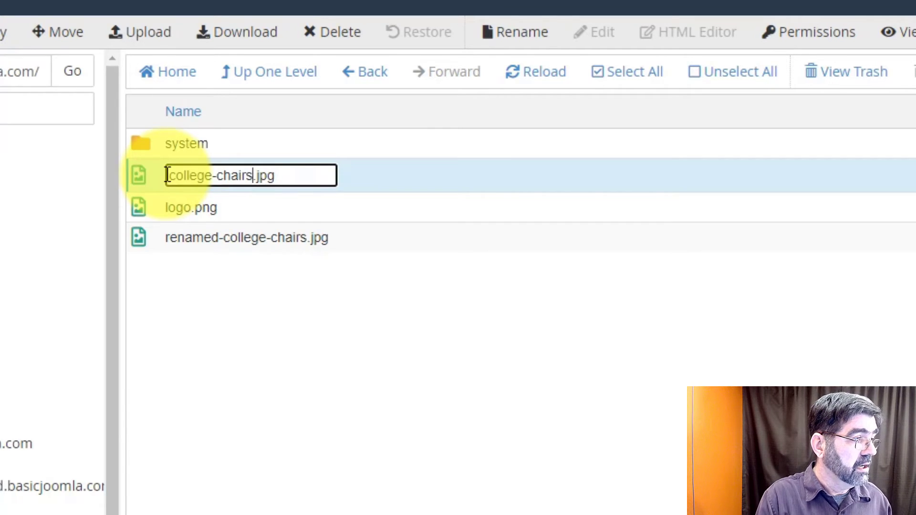
key("Return")
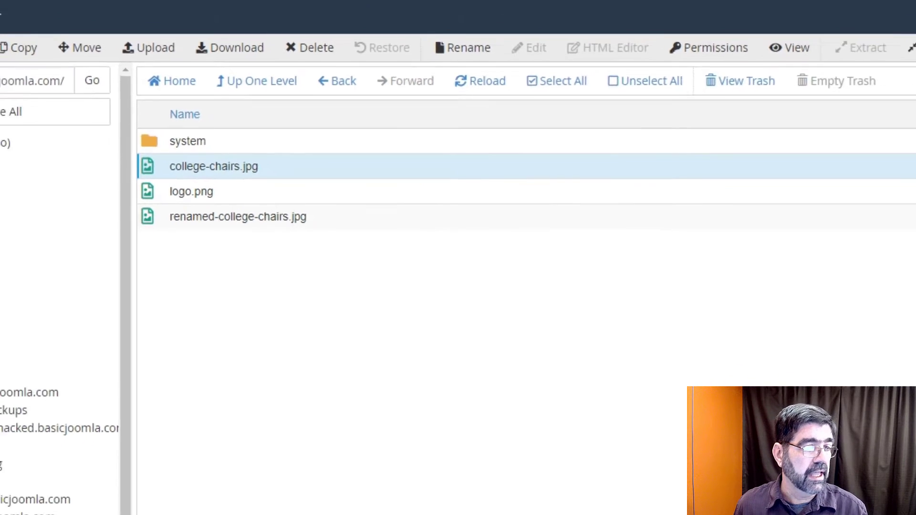
Reload the Joomla home page to confirm the blue door background replaced the chairs image
left_click(64, 9)
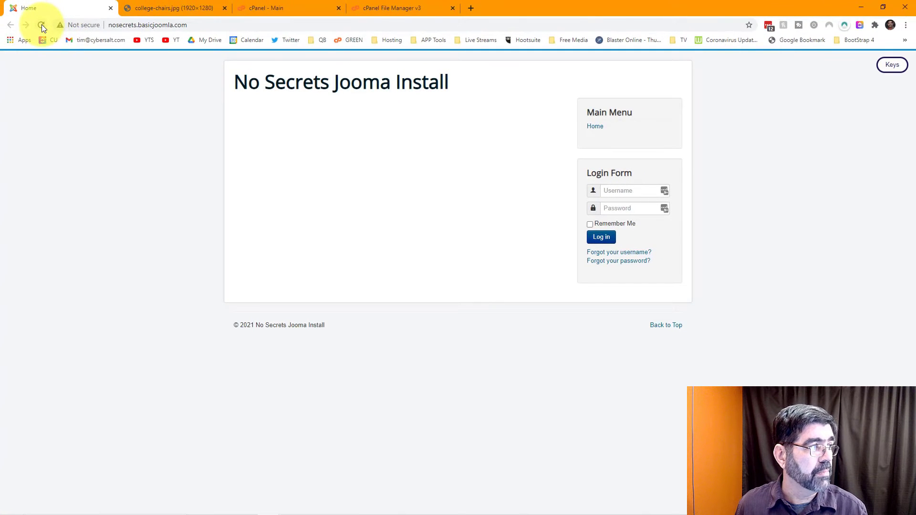
left_click(42, 24)
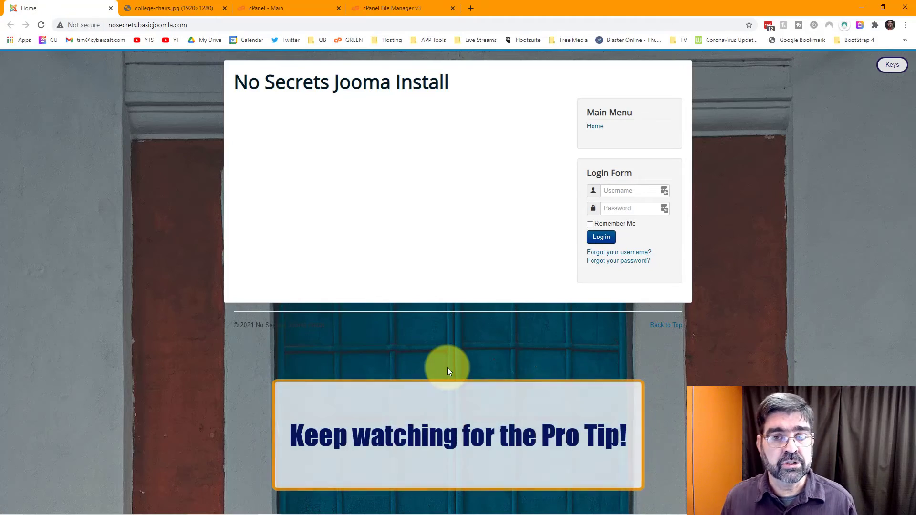
Return to the cPanel main dashboard with its Files, Email and Domains sections
left_click(251, 8)
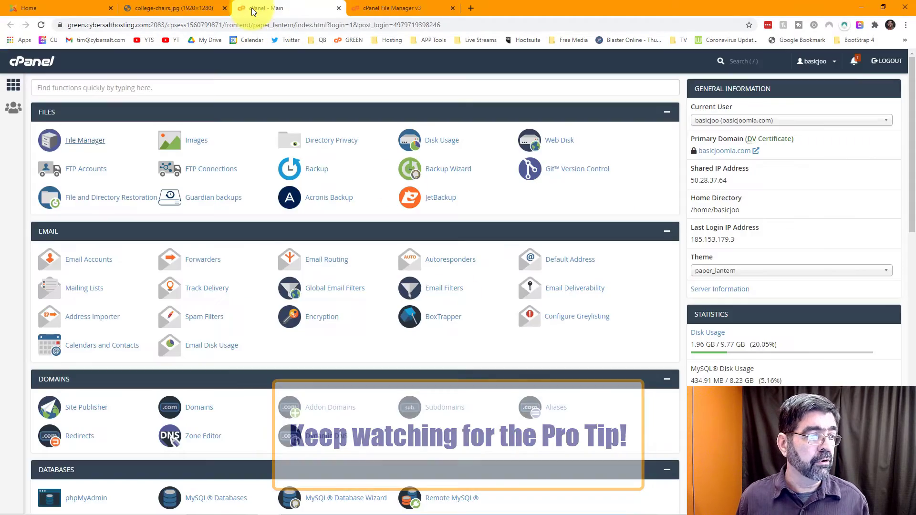